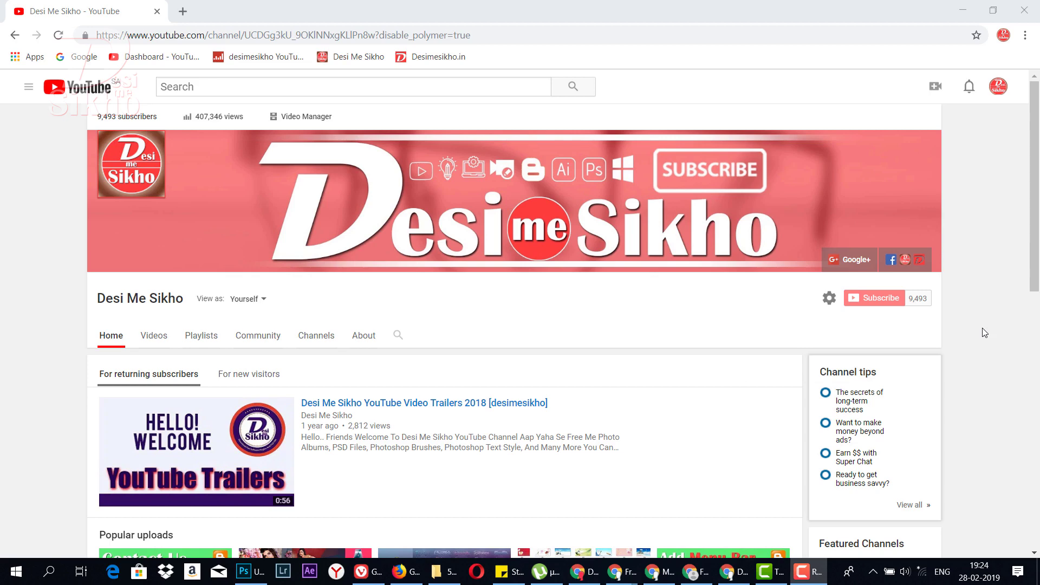
# Minimize the Chrome window showing the YouTube channel page to reveal the desktop.
pyautogui.click(963, 9)
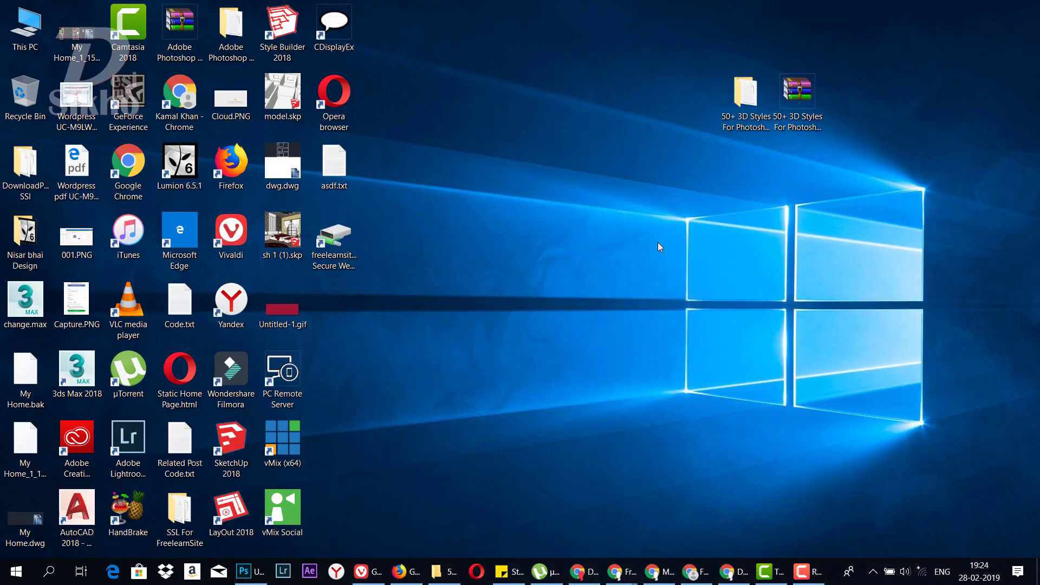
# Extract the 3D styles .rar archive onto the desktop with Extract Here.
pyautogui.rightClick(658, 242)
pyautogui.click(709, 280)
pyautogui.moveTo(968, 237); pyautogui.dragTo(688, 50)
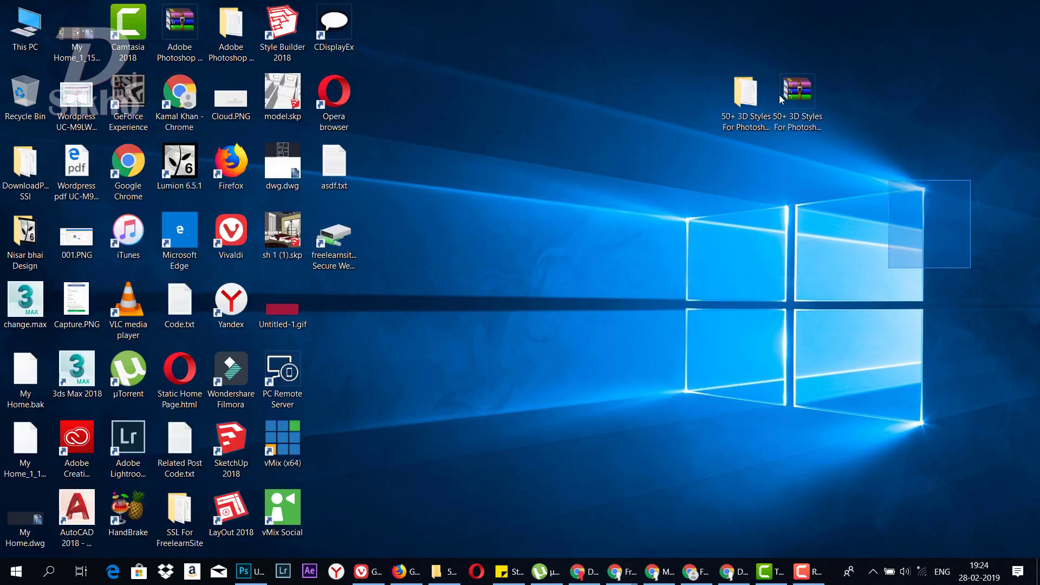
pyautogui.click(814, 102)
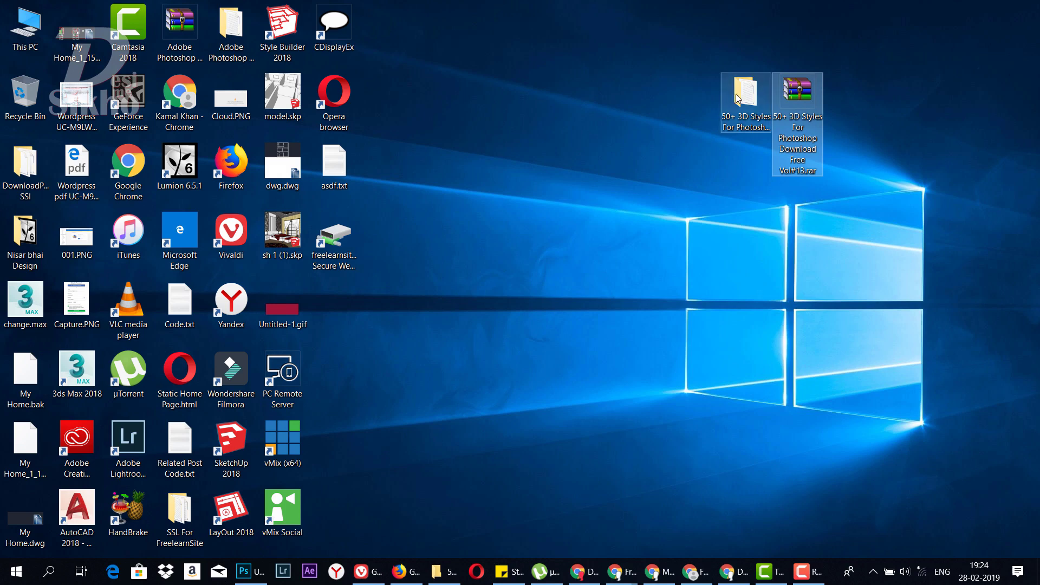
pyautogui.rightClick(801, 96)
pyautogui.click(785, 151)
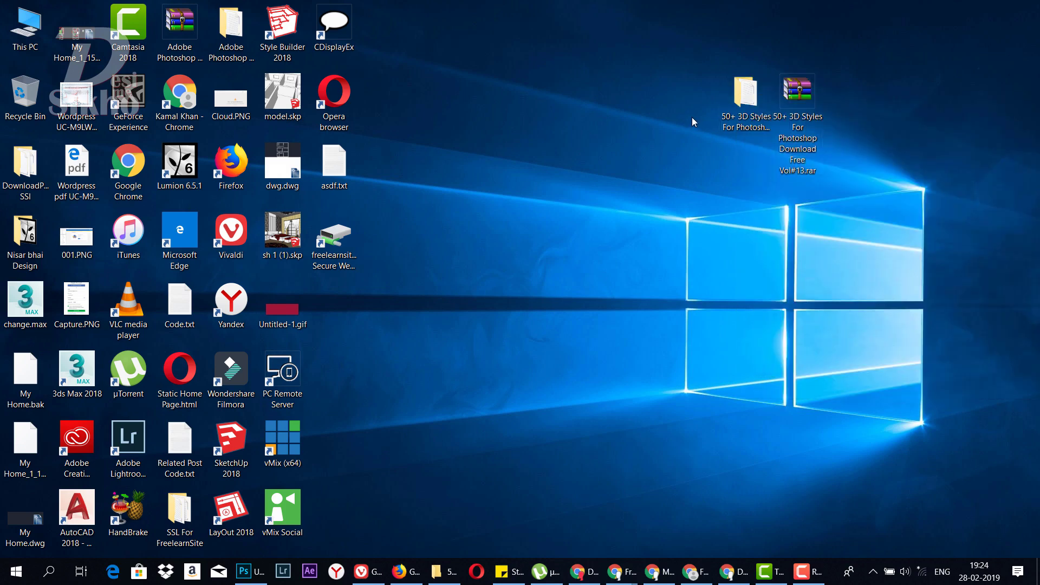
# Browse into the extracted pack's Text Style folder to find the .asl file, then return to Photoshop.
pyautogui.doubleClick(744, 98)
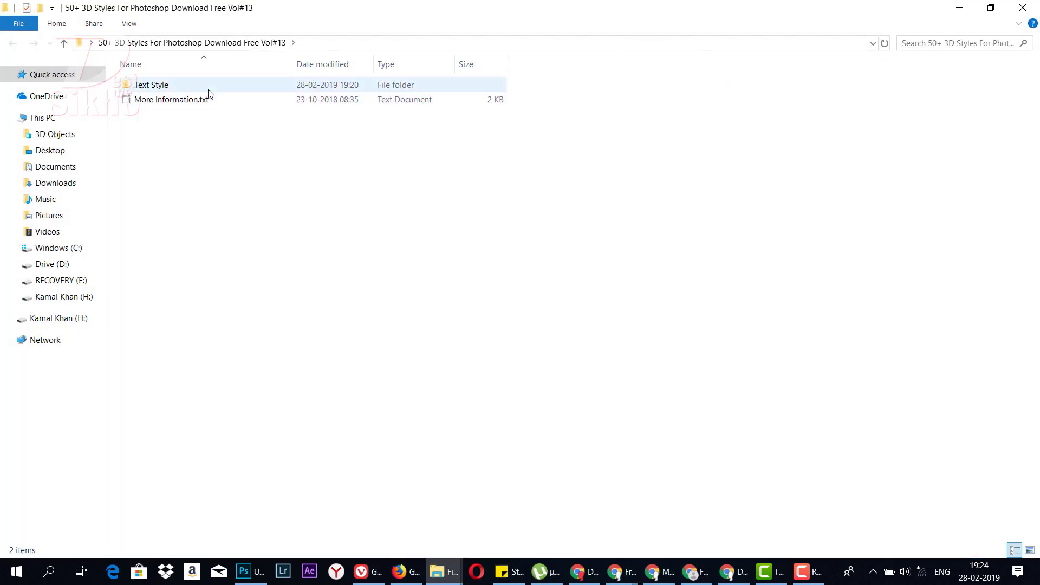
pyautogui.click(201, 101)
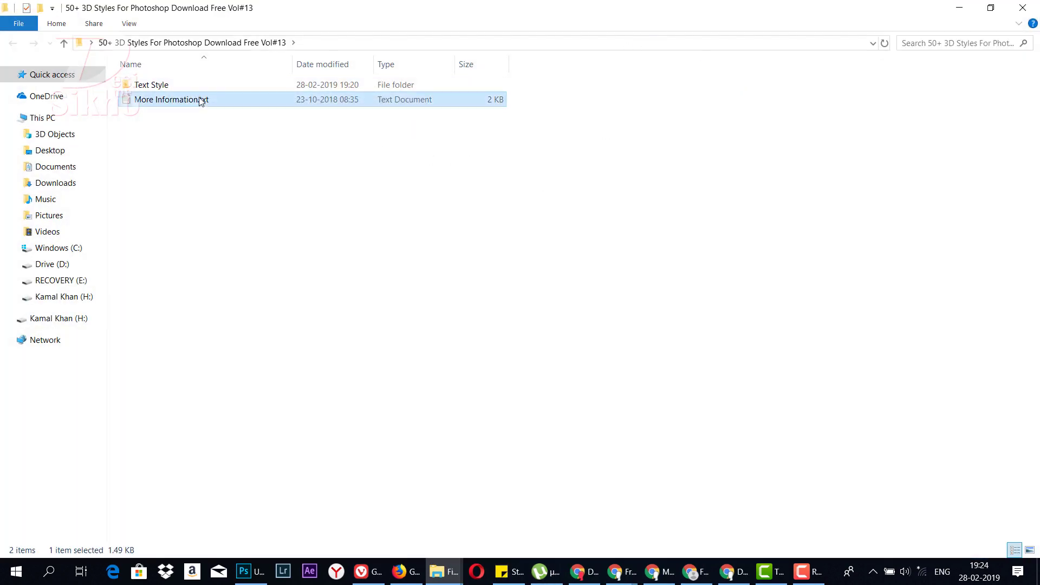
pyautogui.doubleClick(192, 88)
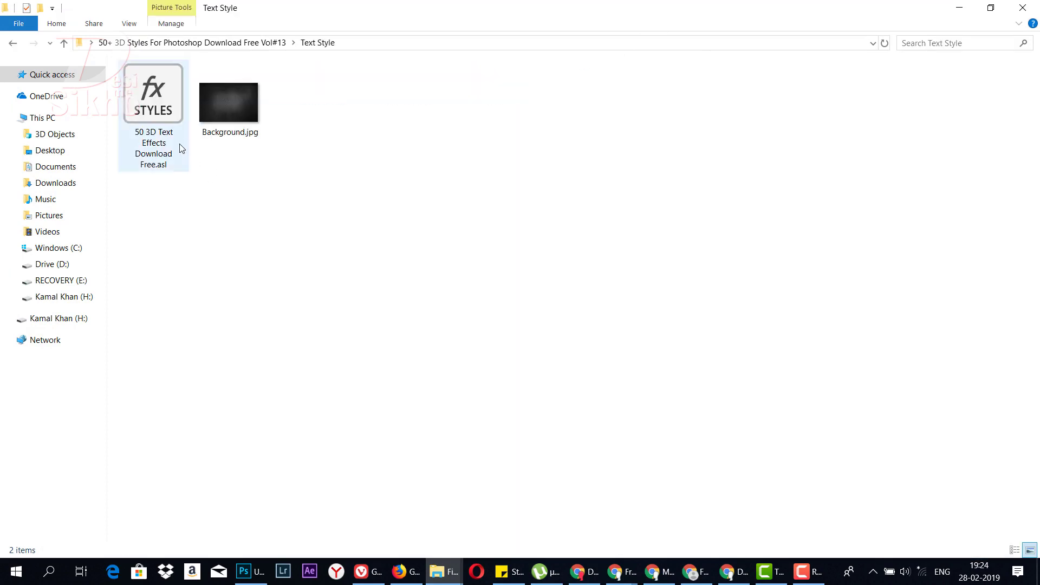
pyautogui.click(161, 149)
pyautogui.click(241, 117)
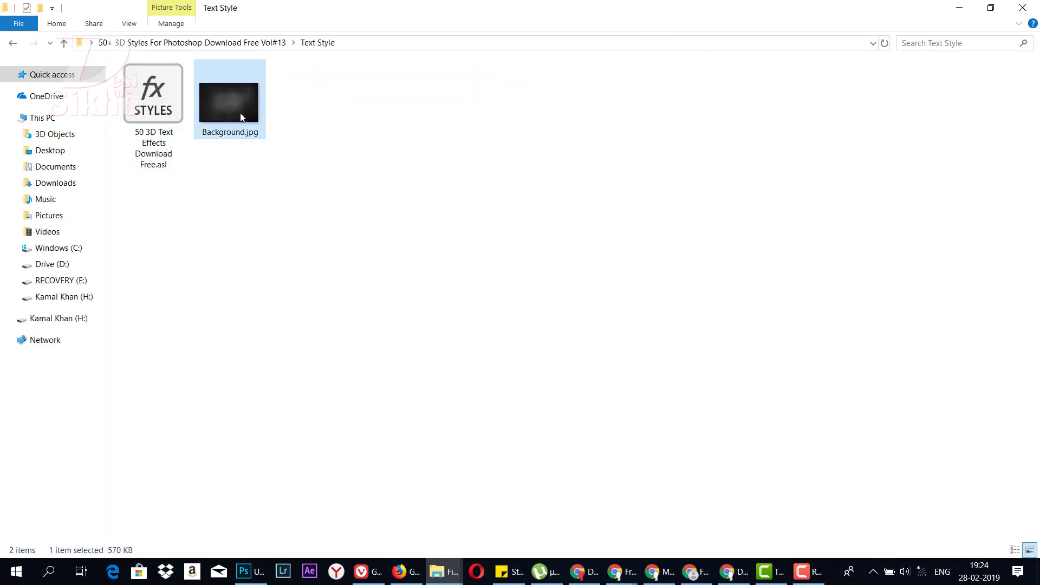
pyautogui.click(186, 157)
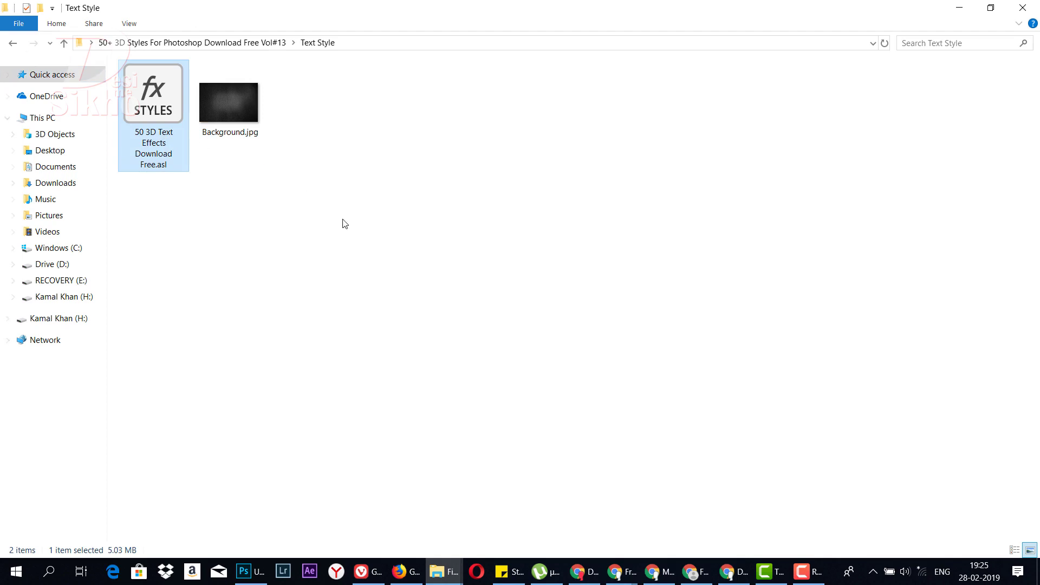
pyautogui.click(343, 244)
pyautogui.click(250, 571)
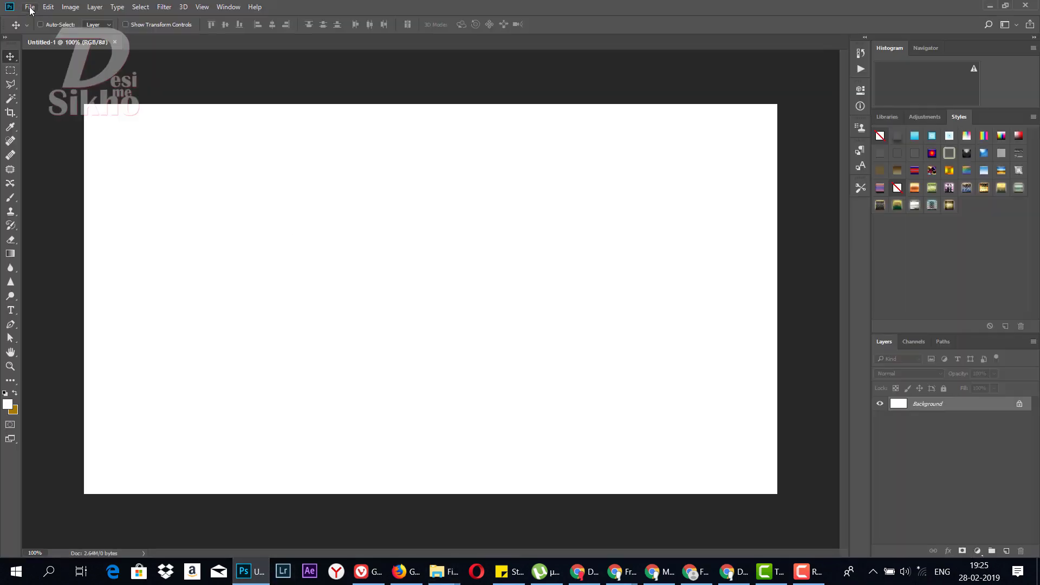
# Load '50 3D Text Effects Download Free.asl' from Desktop > Text Style as Styles in the Preset Manager.
pyautogui.click(48, 7)
pyautogui.moveTo(64, 424)
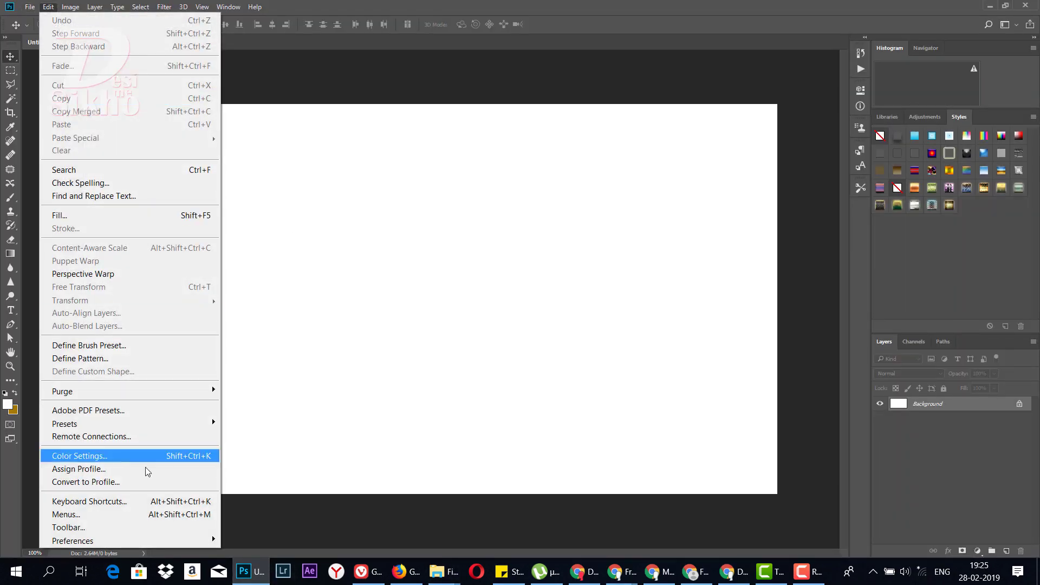
pyautogui.click(253, 426)
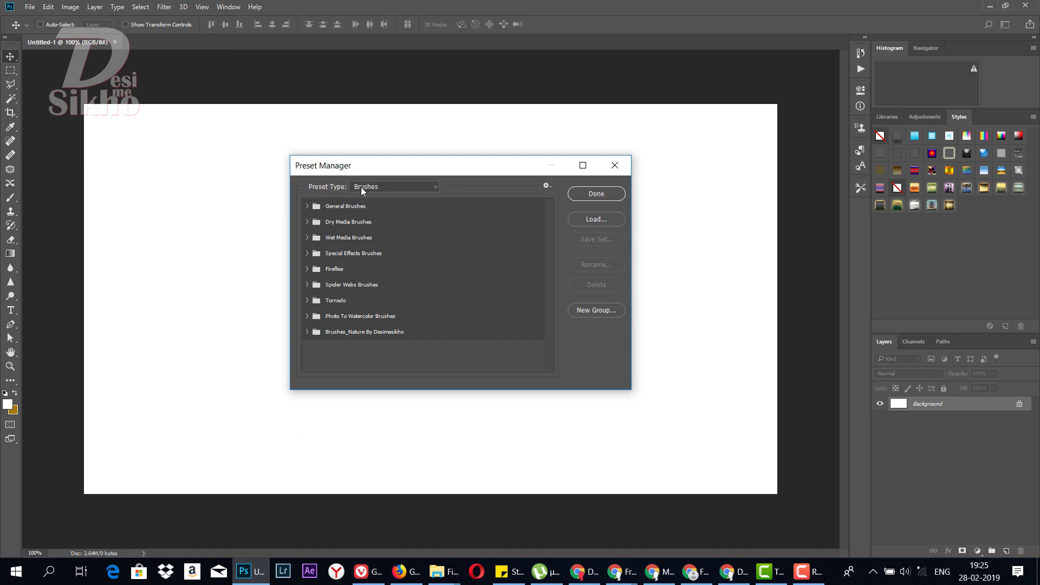
pyautogui.click(398, 188)
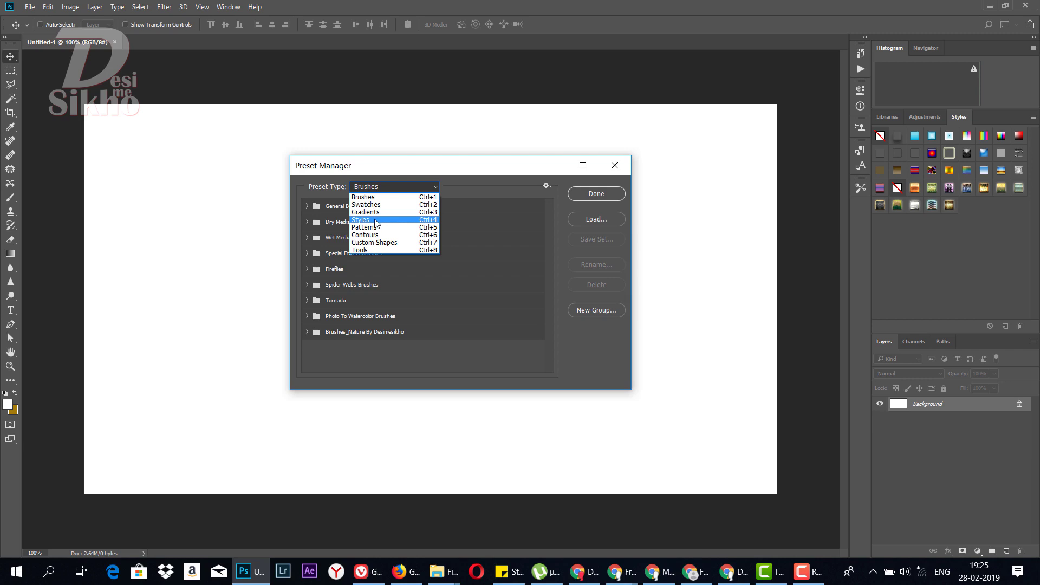
pyautogui.click(380, 221)
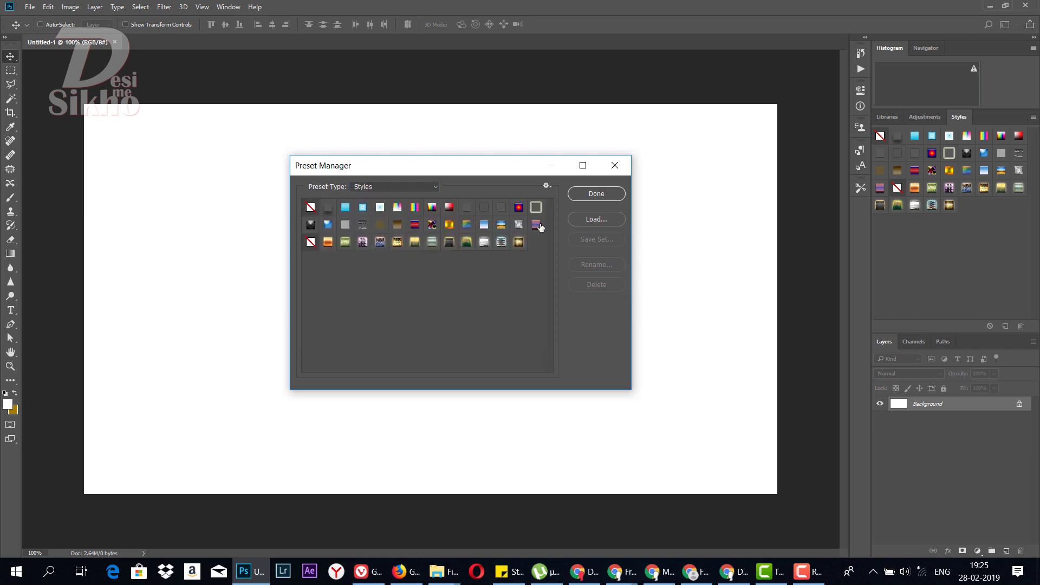
pyautogui.click(601, 218)
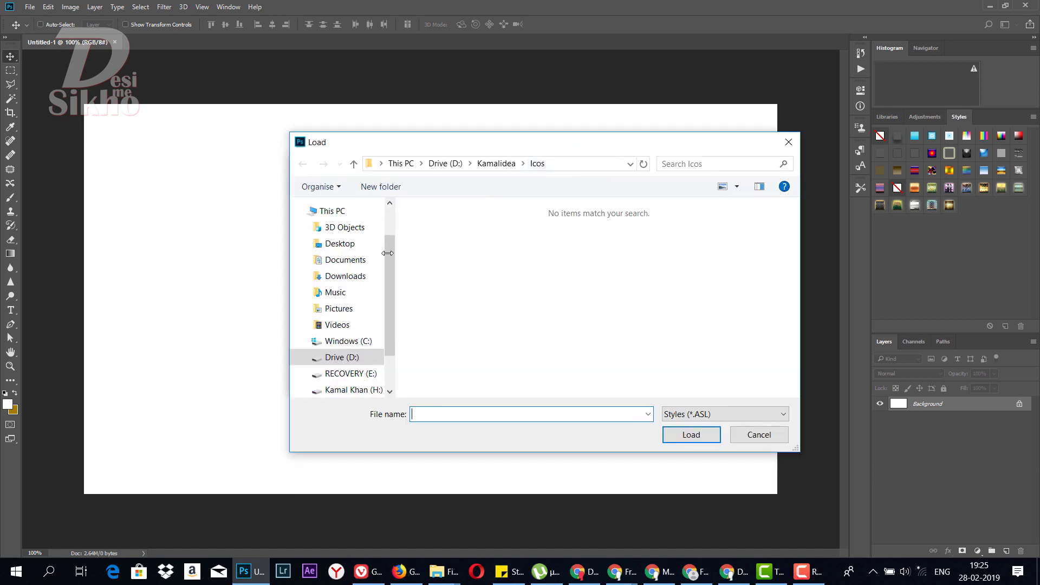
pyautogui.click(366, 247)
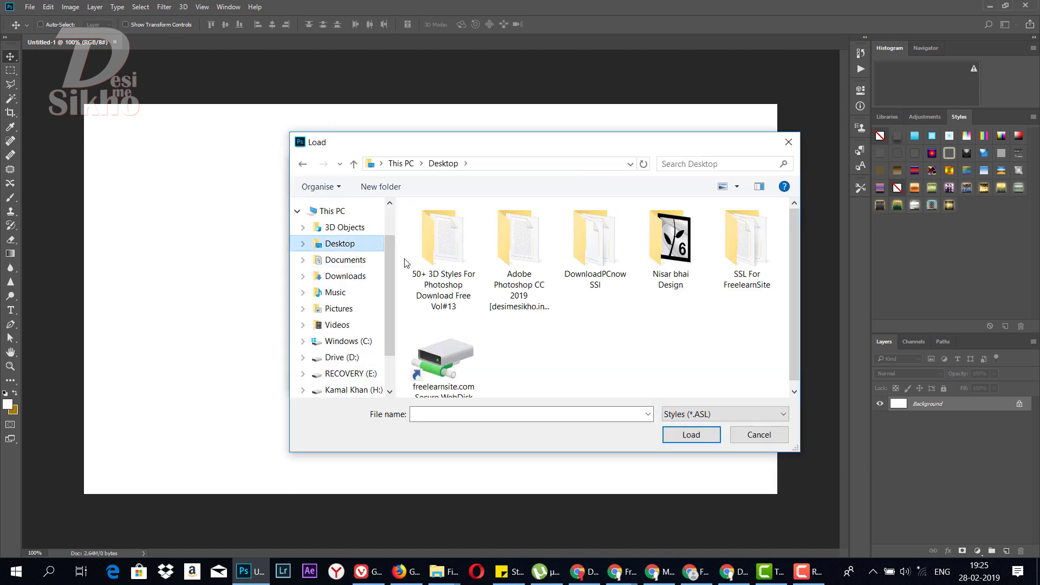
pyautogui.doubleClick(449, 255)
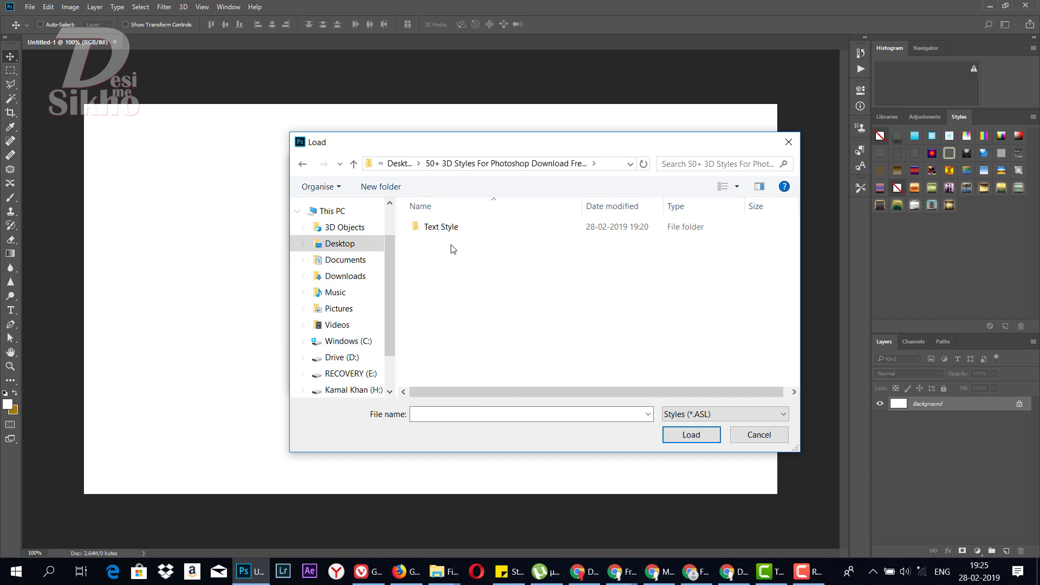
pyautogui.doubleClick(459, 234)
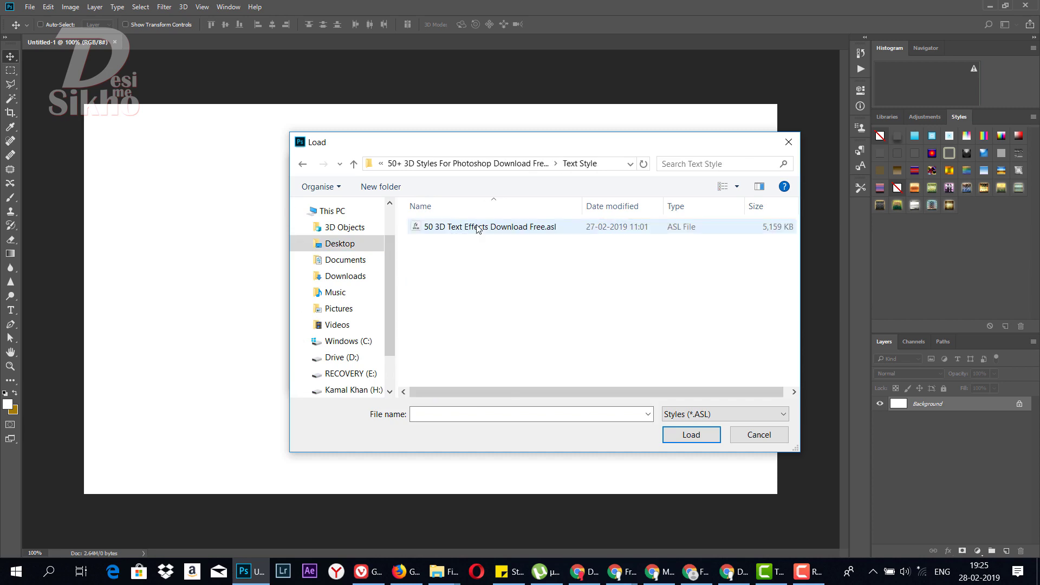
pyautogui.click(478, 228)
pyautogui.click(695, 437)
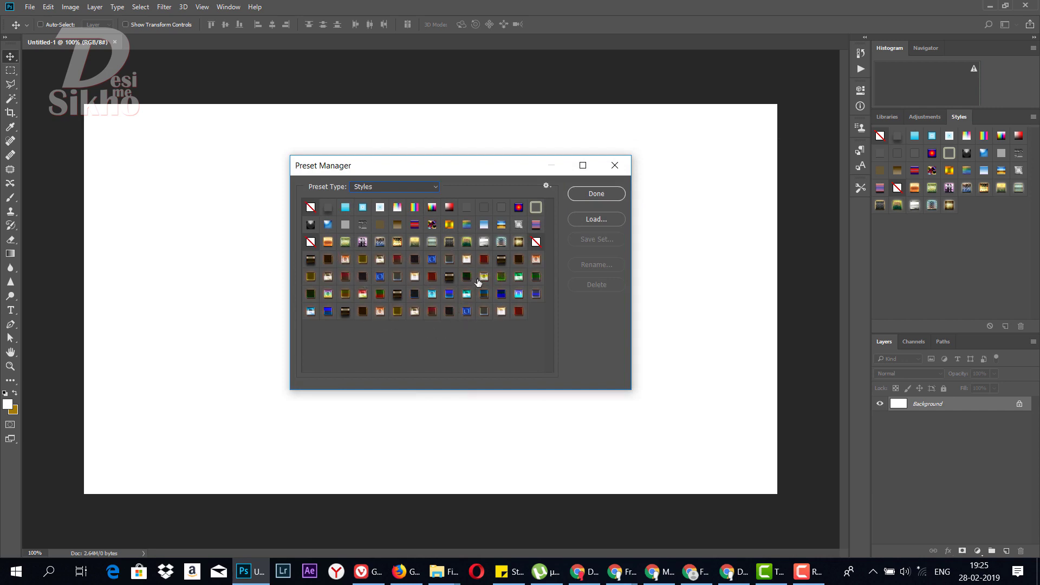
pyautogui.click(597, 194)
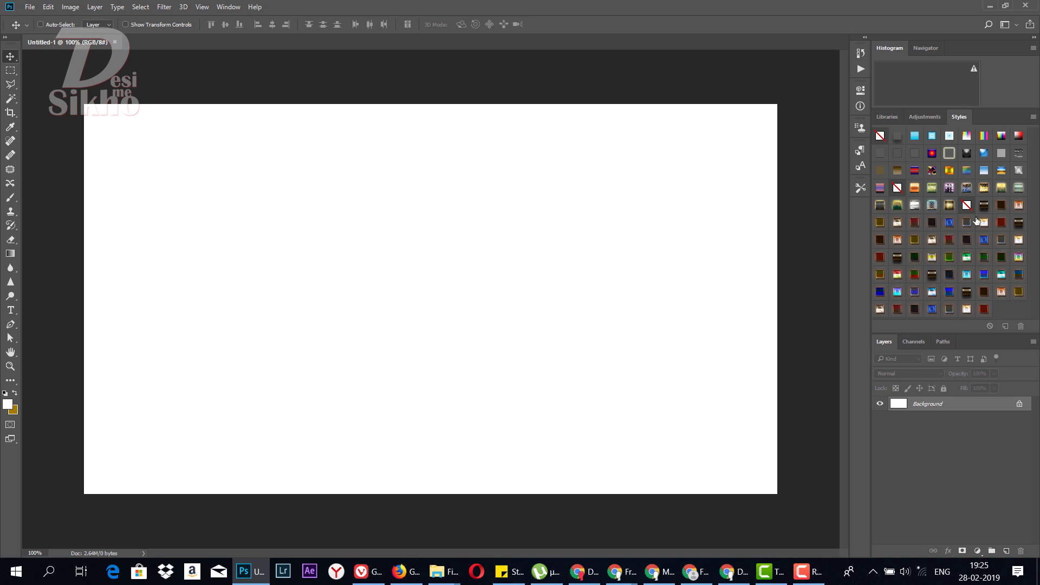
# Add a DMS text layer on the canvas and select all its text to recolour it.
pyautogui.click(228, 6)
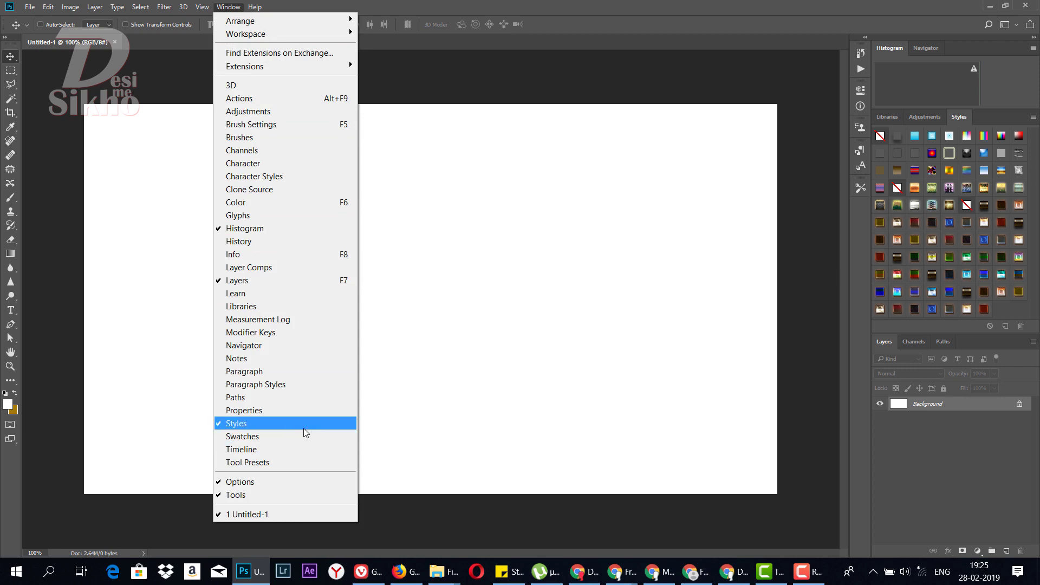
pyautogui.click(937, 471)
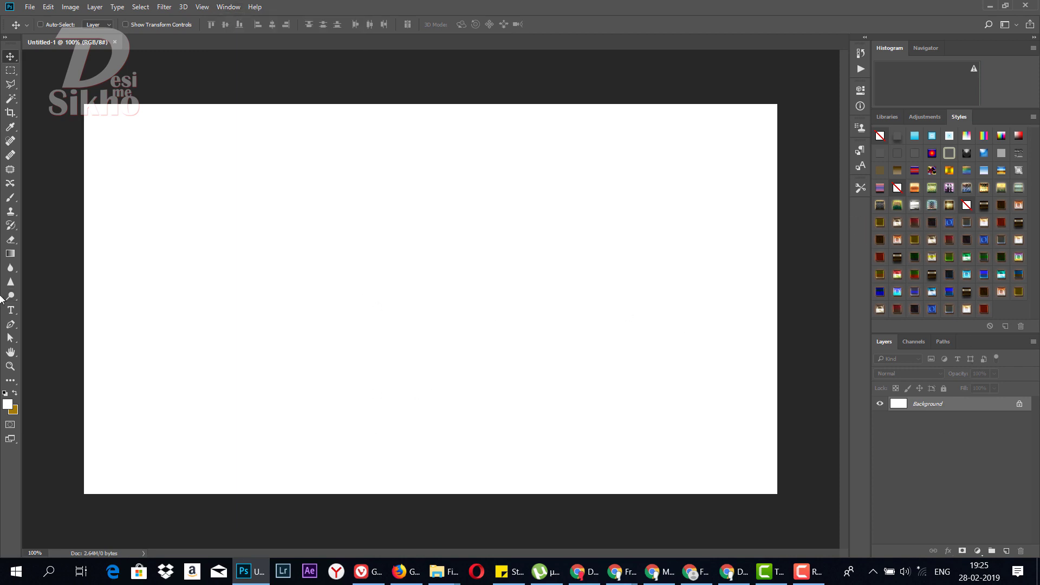
pyautogui.click(10, 312)
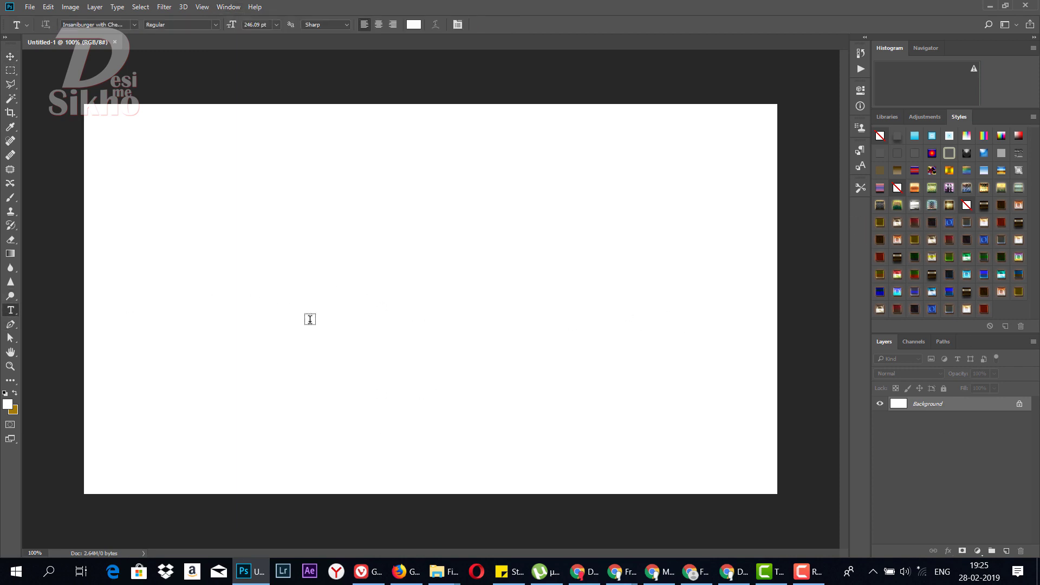
pyautogui.click(324, 354)
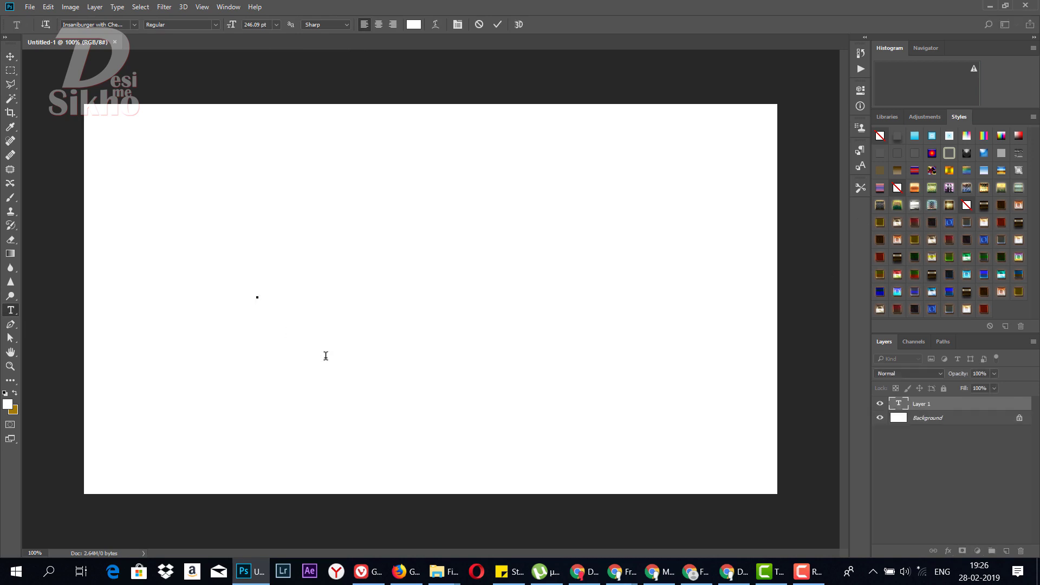
pyautogui.write('Des')
pyautogui.hotkey('ctrl', 'a')
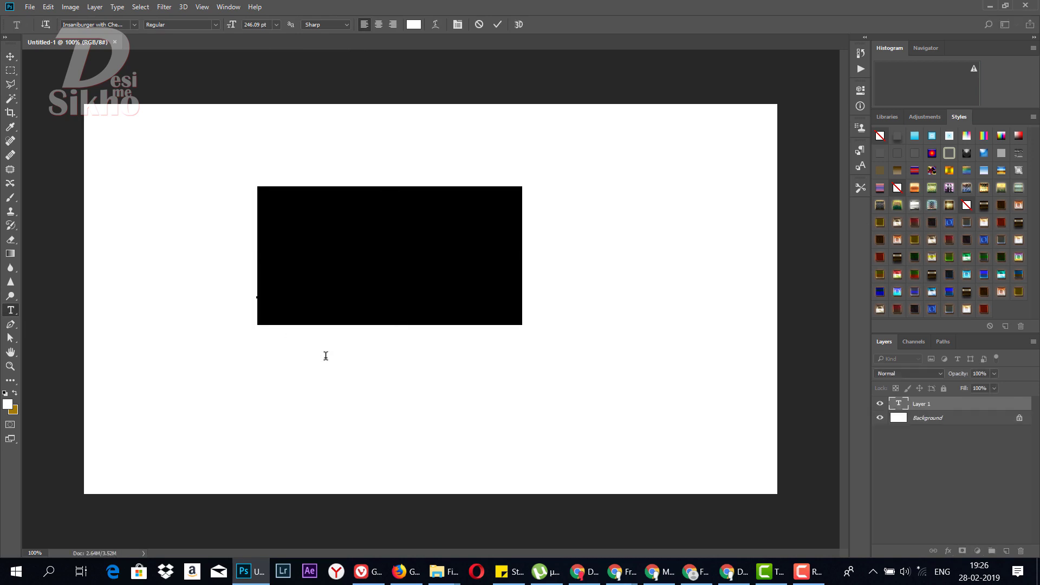
pyautogui.click(412, 25)
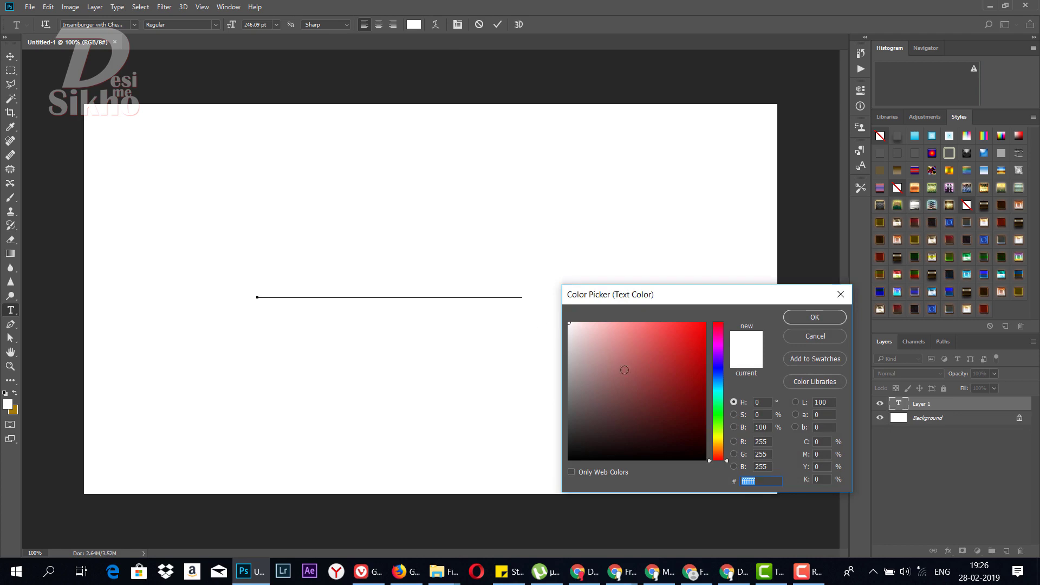
# Make the DMS text black (000000), commit it and move it down and right.
pyautogui.write('000000')
pyautogui.click(814, 318)
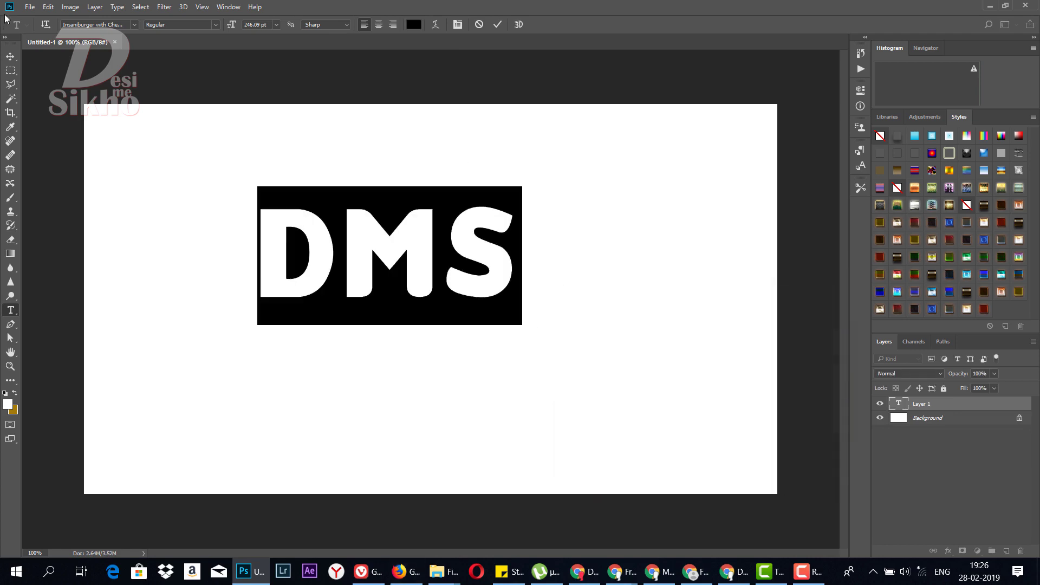
pyautogui.hotkey('ctrl', 'Return')
pyautogui.press('v')
pyautogui.moveTo(427, 271); pyautogui.dragTo(467, 310)
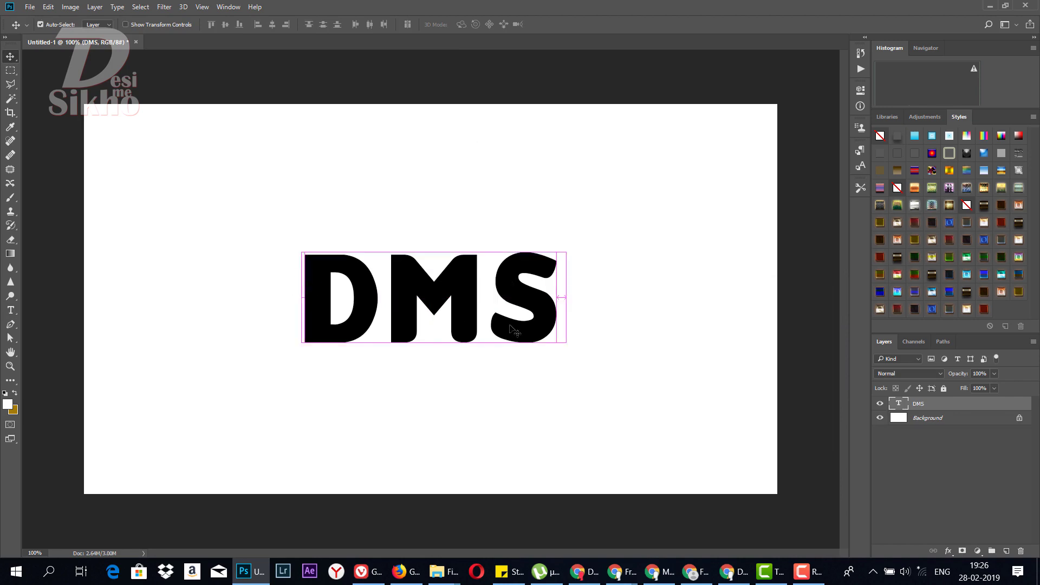
# Scale the DMS text up to span most of the canvas and nudge it to centre.
pyautogui.hotkey('ctrl', 't')
pyautogui.moveTo(564, 366)
pyautogui.mouseDown()
pyautogui.moveTo(764, 506)
pyautogui.moveTo(754, 489)
pyautogui.mouseUp()
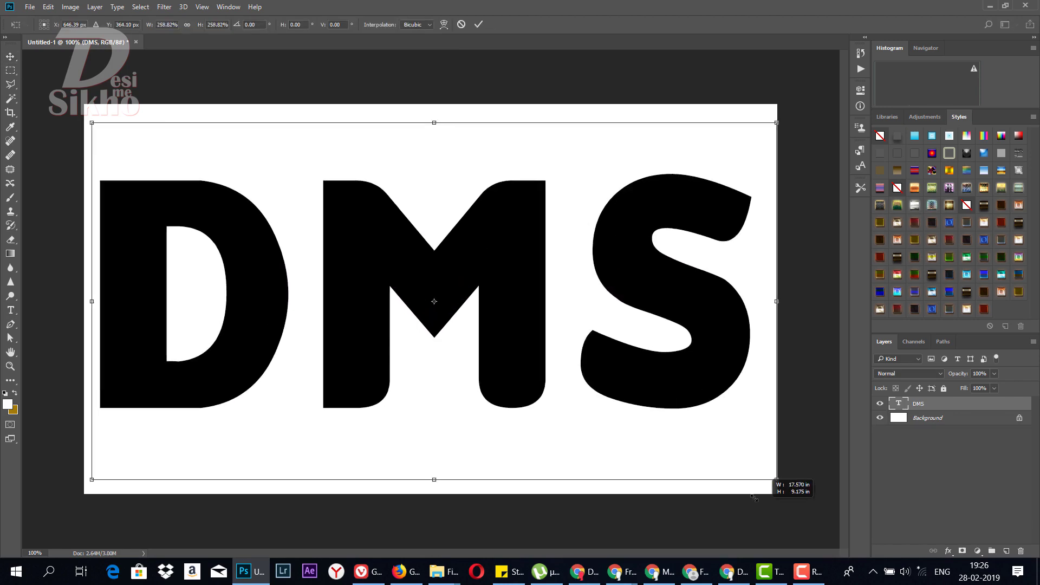
pyautogui.press('Return')
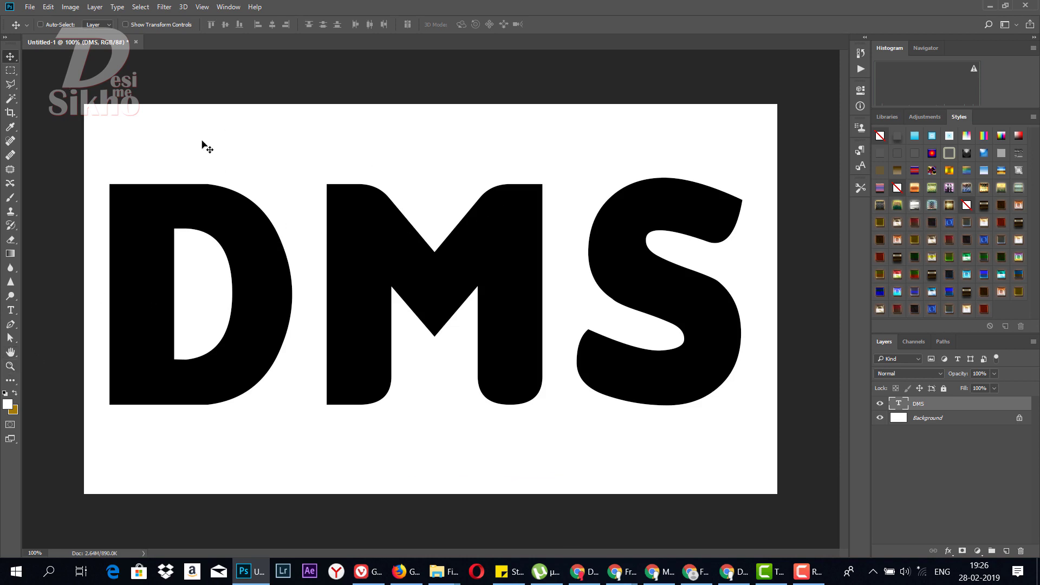
pyautogui.rightClick(367, 241)
pyautogui.click(378, 250)
pyautogui.moveTo(373, 245); pyautogui.dragTo(378, 252)
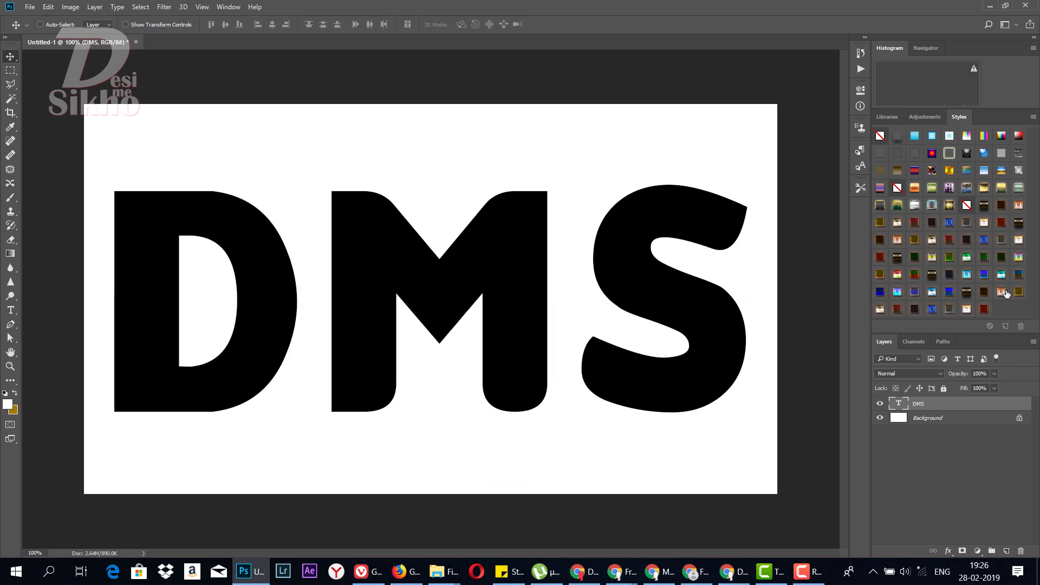
# Try copper and blue steel, settle on glossy light-blue chrome for DMS, then select Background.
pyautogui.click(1001, 292)
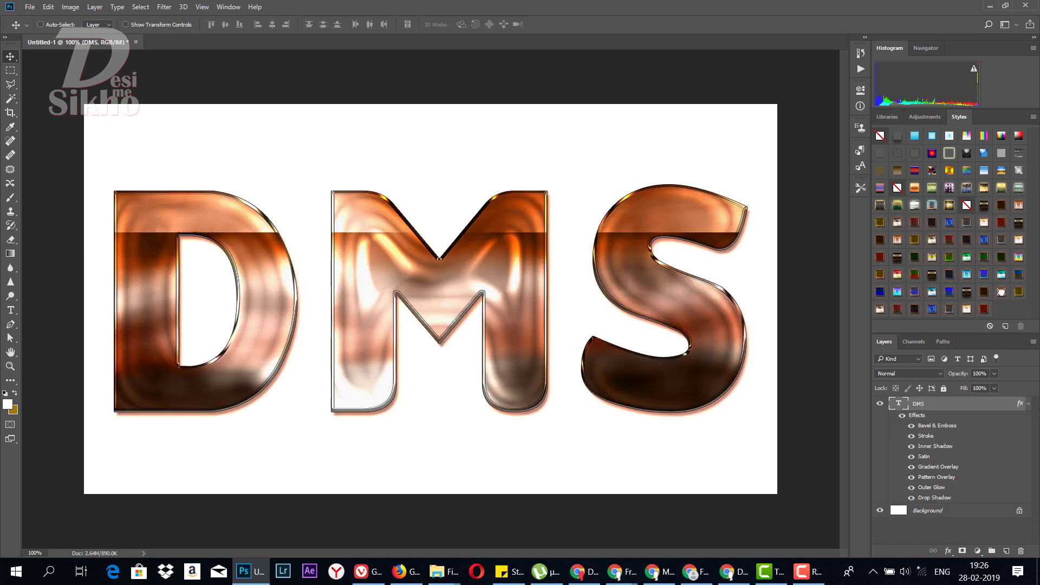
pyautogui.click(982, 308)
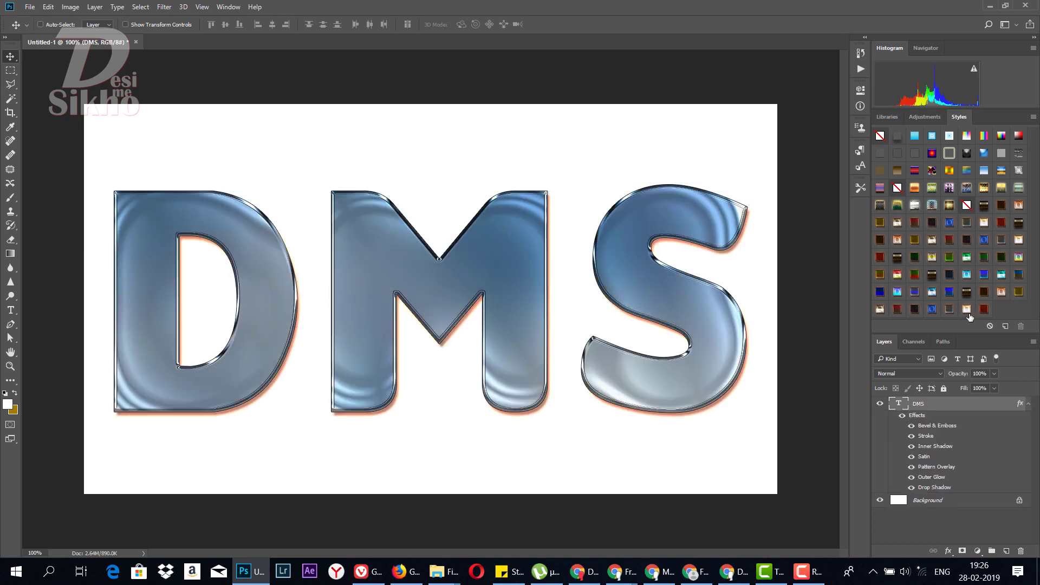
pyautogui.click(932, 309)
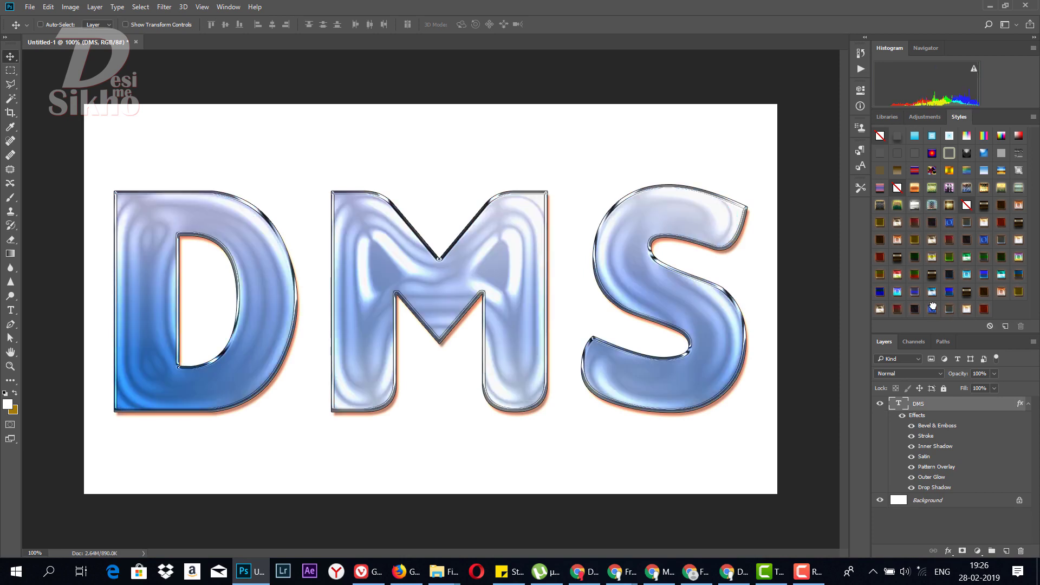
pyautogui.click(942, 503)
# Add a dark gray (303030) Solid Color fill layer and give it a blue cloudy style.
pyautogui.click(977, 551)
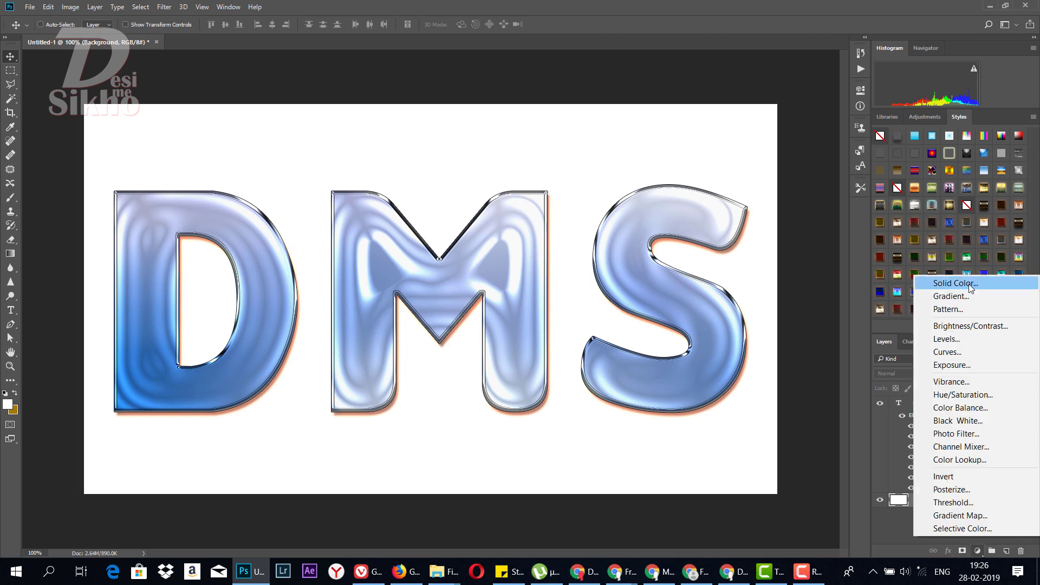
pyautogui.click(968, 284)
pyautogui.click(583, 429)
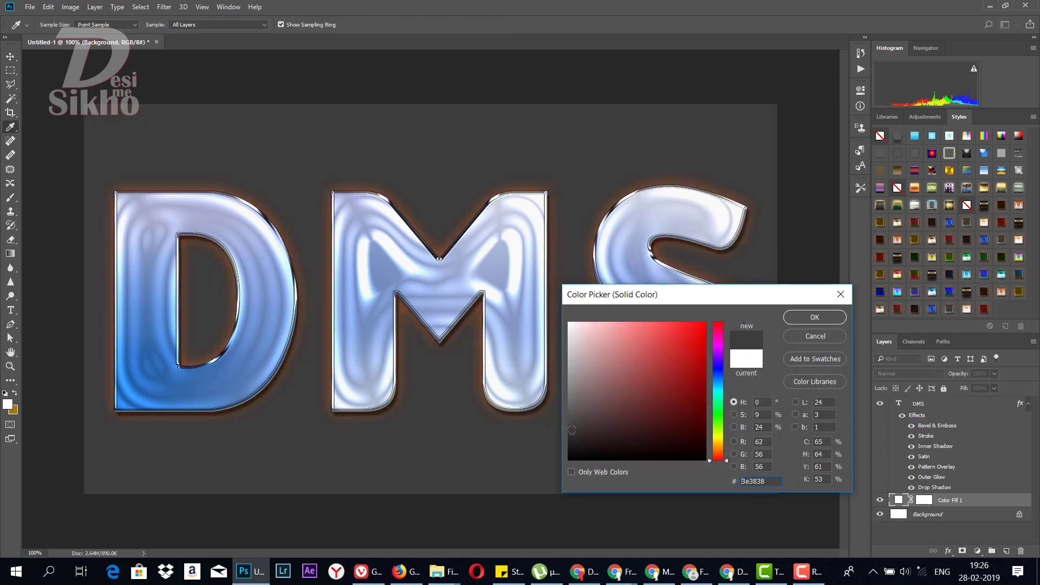
pyautogui.click(573, 439)
pyautogui.moveTo(567, 424); pyautogui.dragTo(566, 440)
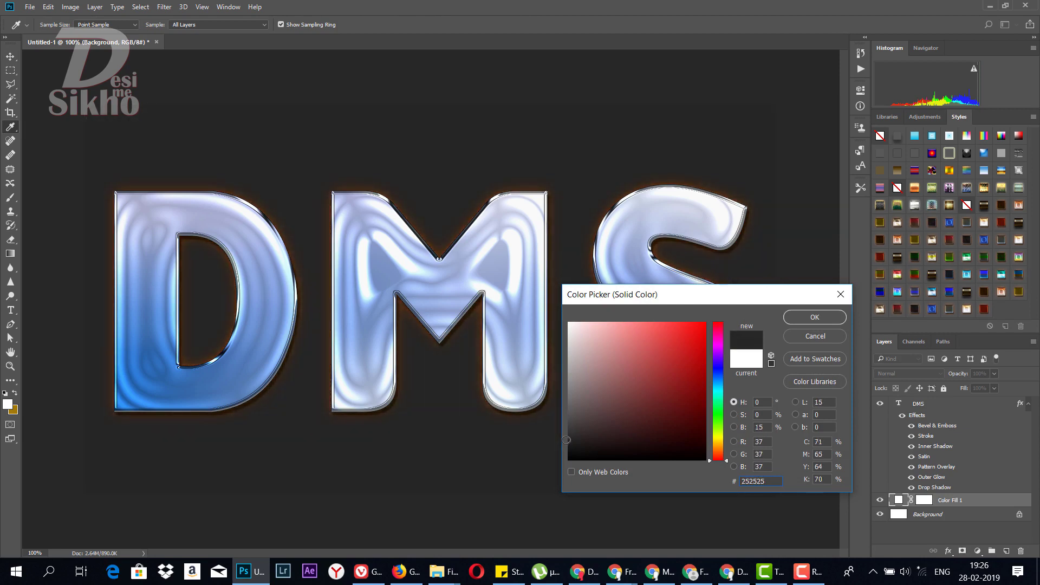
pyautogui.click(816, 317)
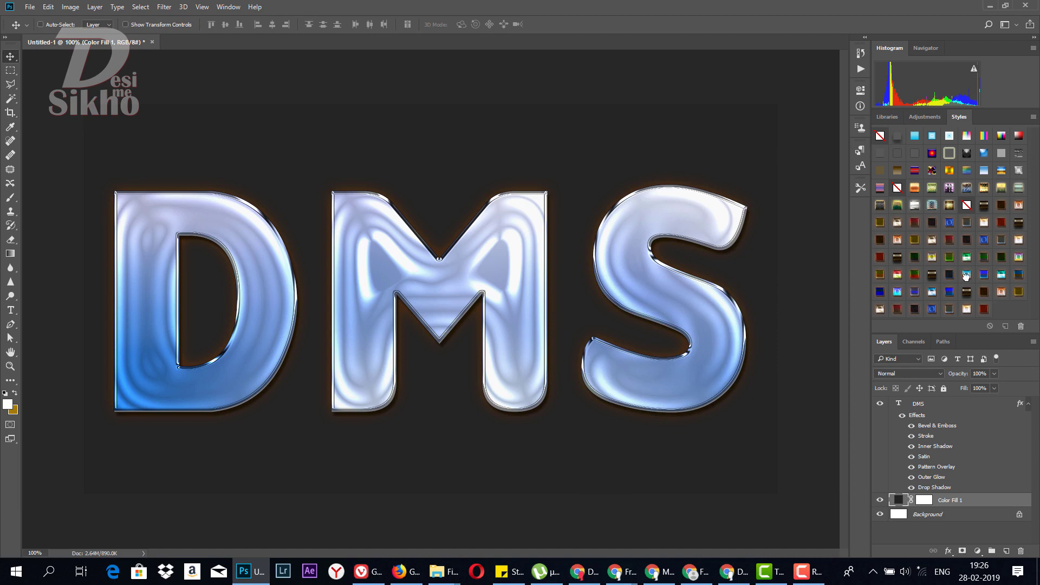
pyautogui.click(966, 276)
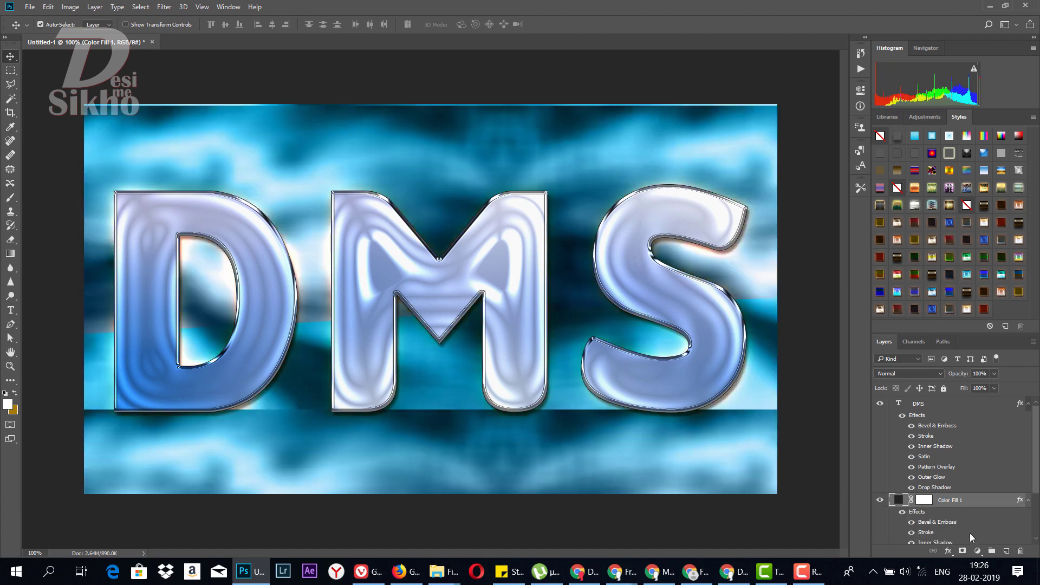
# Undo the fill's blue style, then give the DMS layer the copper style after trying gold variants.
pyautogui.hotkey('ctrl', 'z')
pyautogui.click(962, 409)
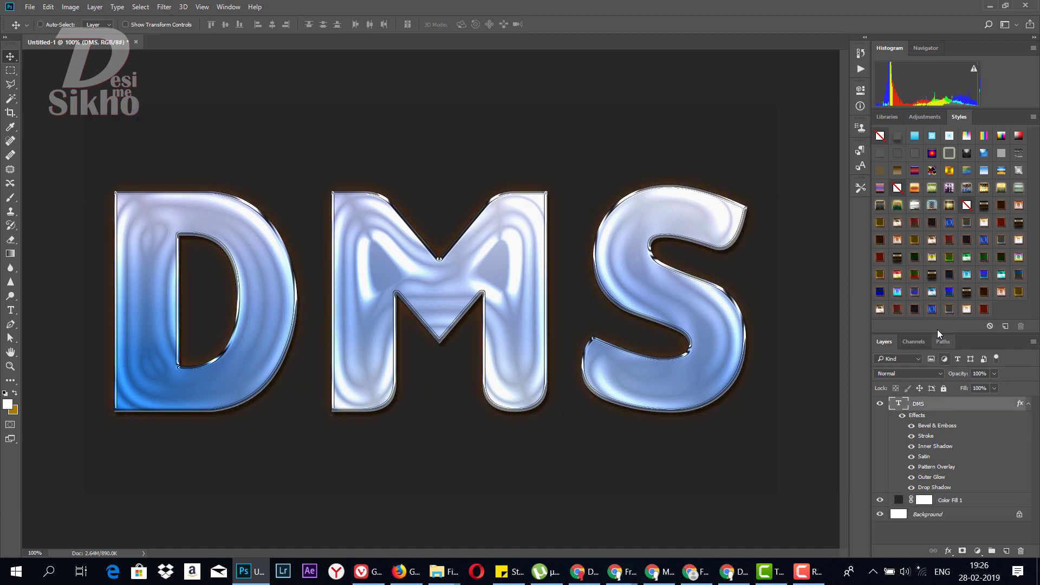
pyautogui.click(932, 293)
pyautogui.click(929, 258)
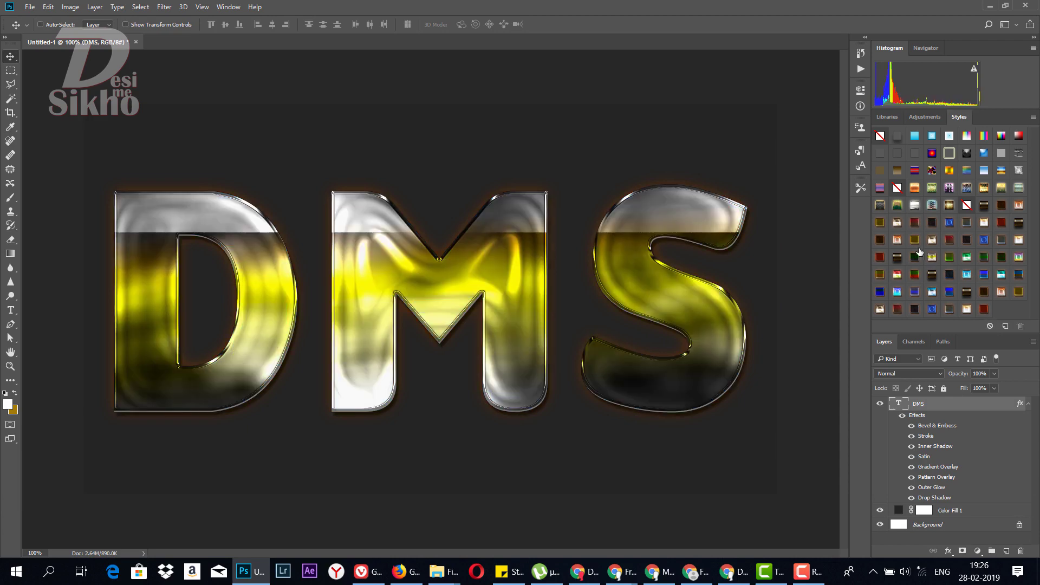
pyautogui.click(914, 240)
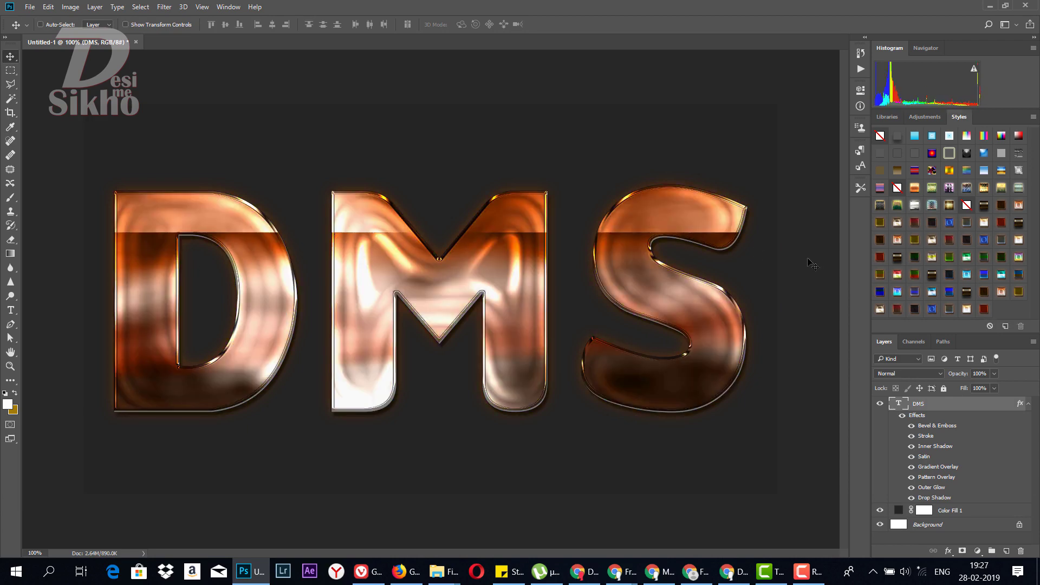
pyautogui.click(881, 242)
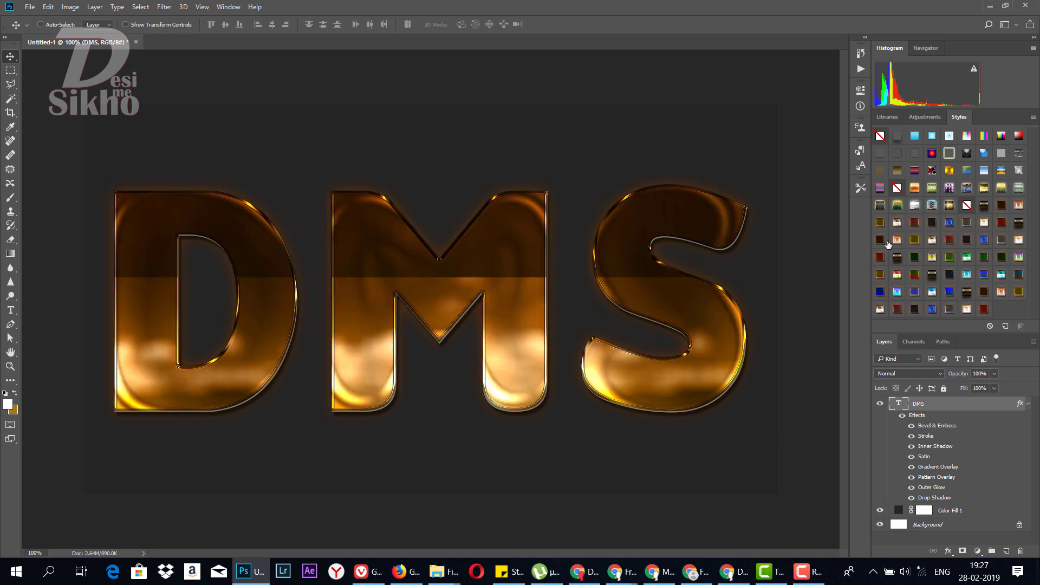
pyautogui.click(894, 240)
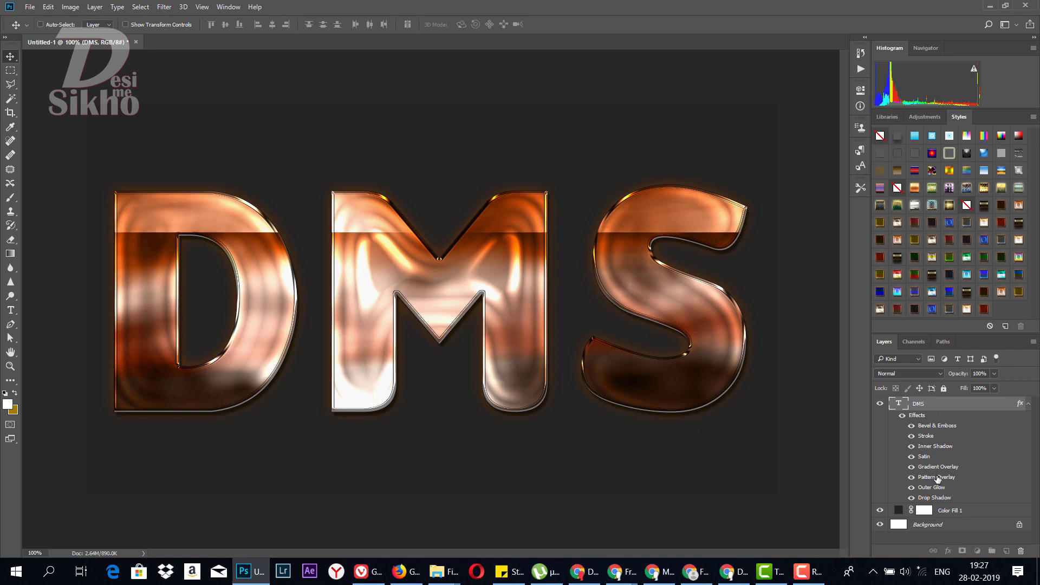
# Shift the copper text's Pattern Overlay slightly and lower its opacity to about 49%.
pyautogui.doubleClick(928, 478)
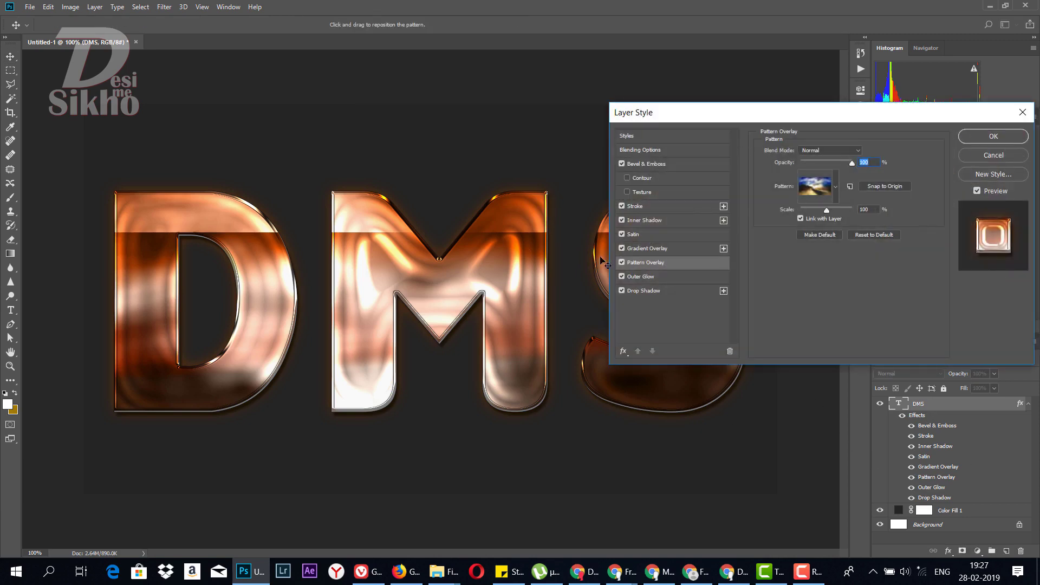
pyautogui.moveTo(515, 217)
pyautogui.mouseDown()
pyautogui.moveTo(499, 179)
pyautogui.moveTo(501, 329)
pyautogui.moveTo(493, 189)
pyautogui.moveTo(489, 205)
pyautogui.moveTo(508, 213)
pyautogui.mouseUp()
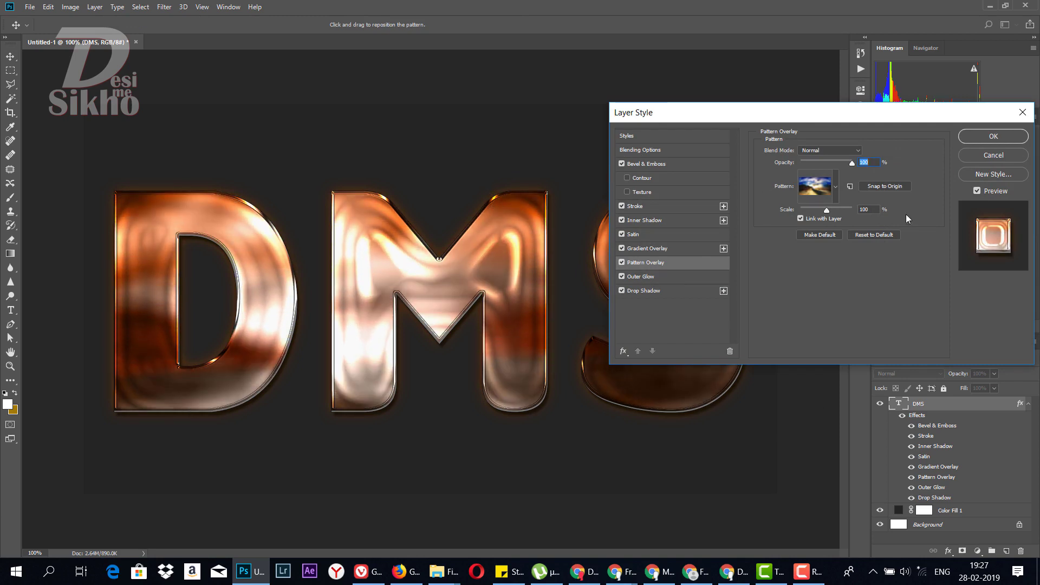
pyautogui.moveTo(849, 169)
pyautogui.mouseDown()
pyautogui.moveTo(818, 161)
pyautogui.moveTo(833, 164)
pyautogui.mouseUp()
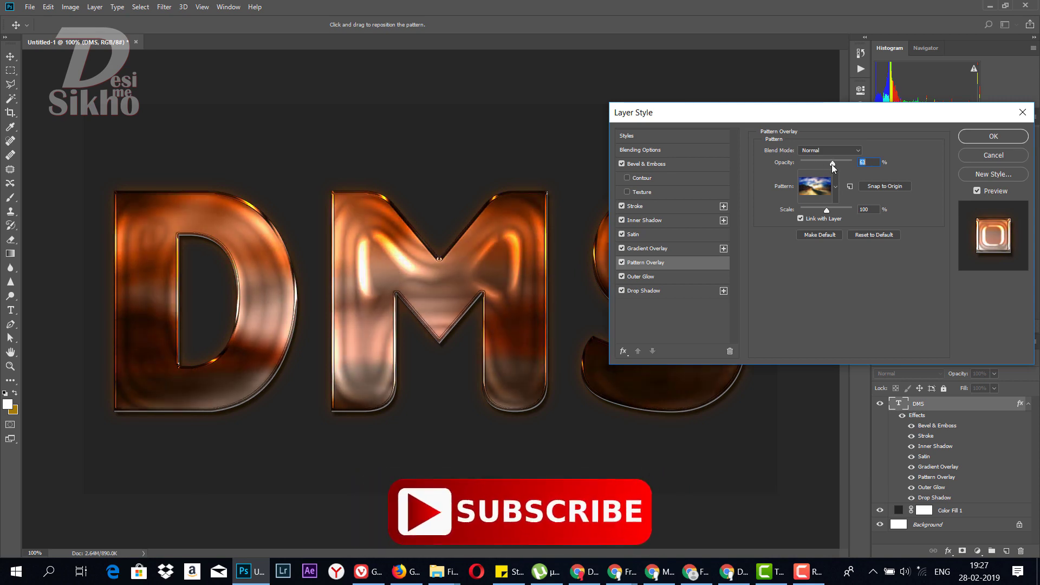
pyautogui.click(1009, 137)
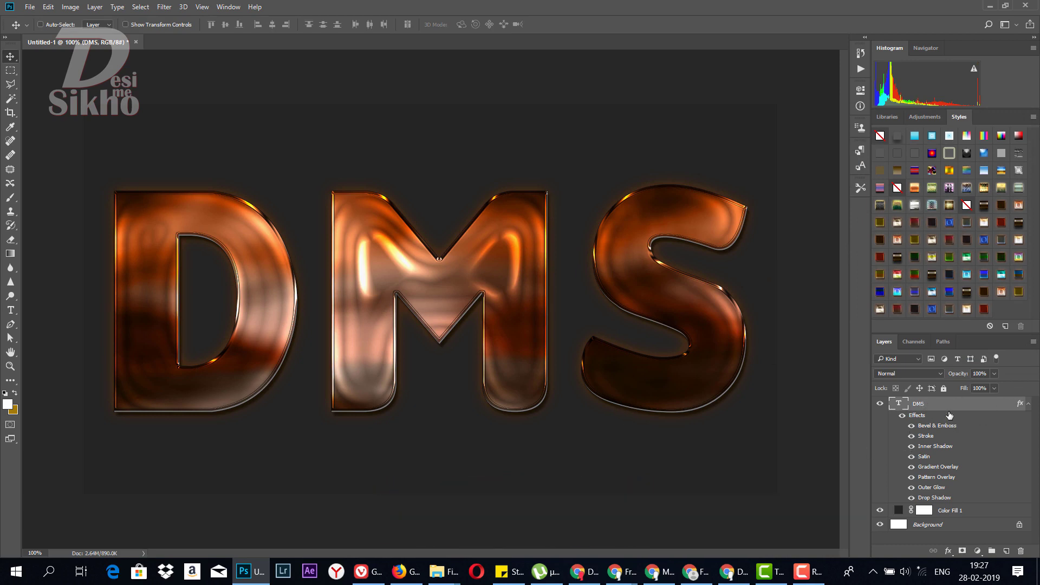
pyautogui.doubleClick(925, 436)
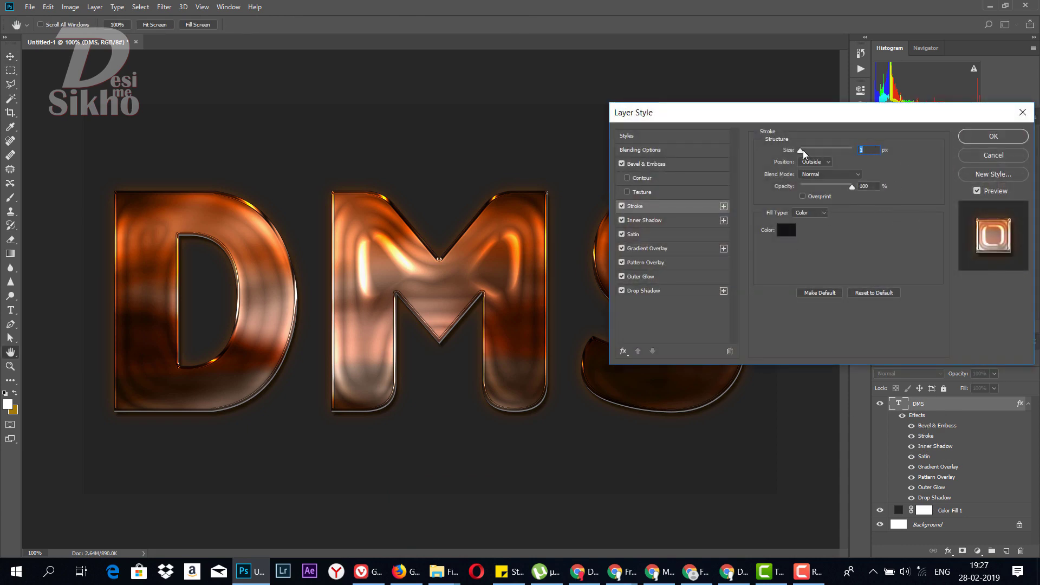
pyautogui.moveTo(803, 151); pyautogui.dragTo(800, 151)
pyautogui.click(989, 136)
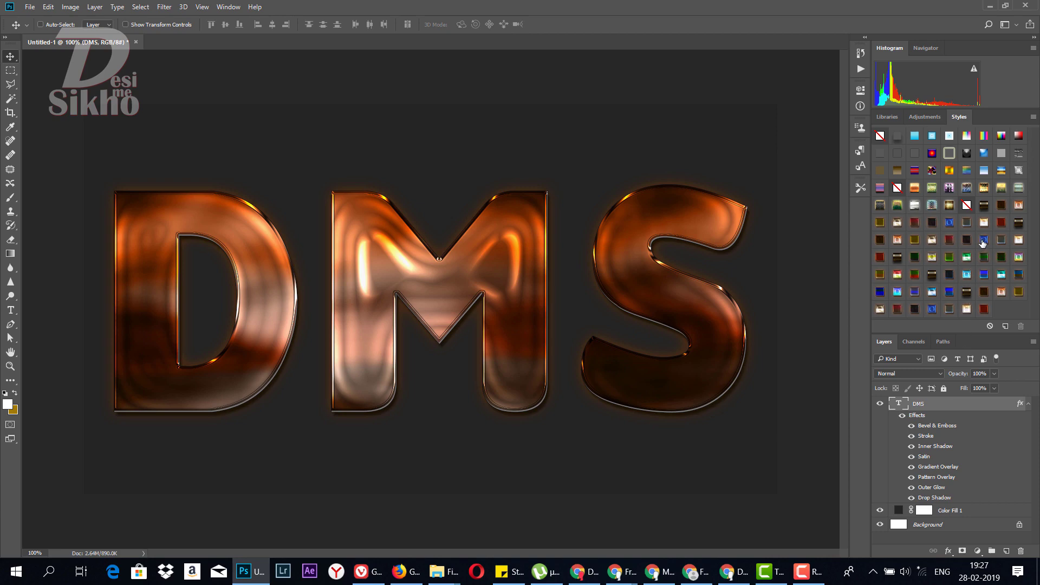
# Try a blue chrome style, then apply the halftone-dot metal mesh style to DMS.
pyautogui.click(984, 242)
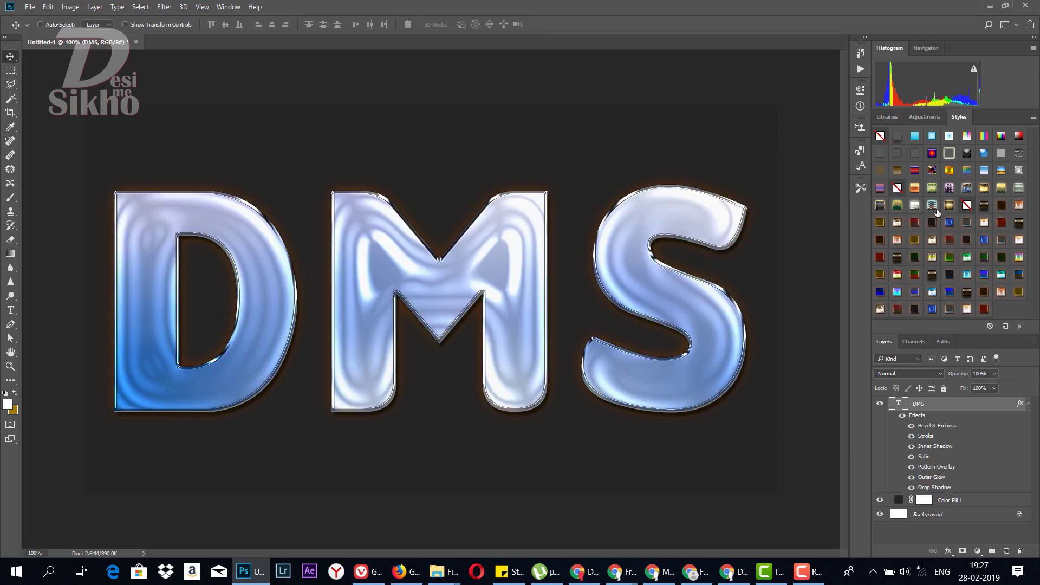
pyautogui.click(949, 222)
pyautogui.hotkey('ctrl', 'z')
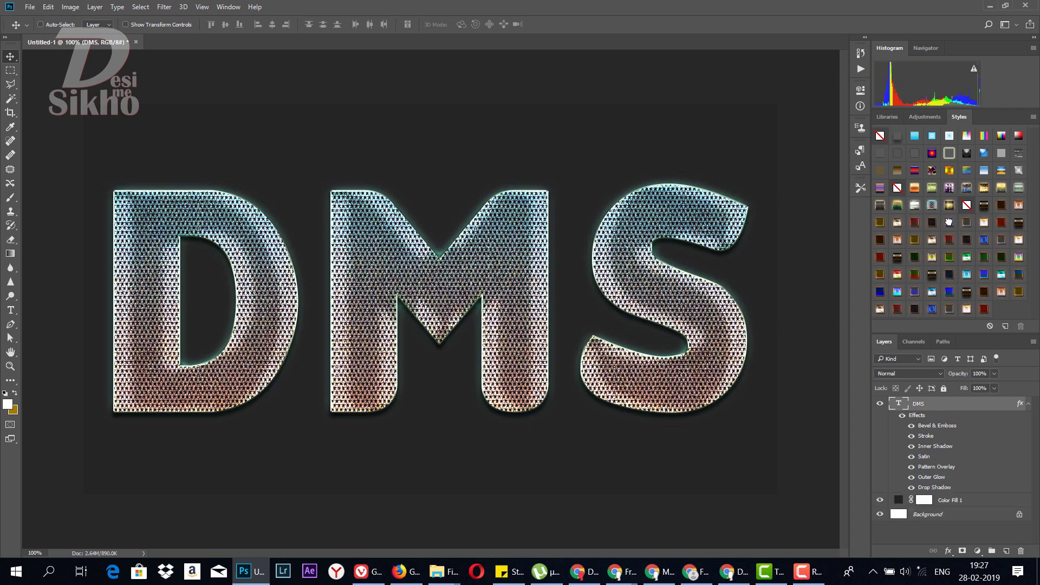
pyautogui.click(932, 204)
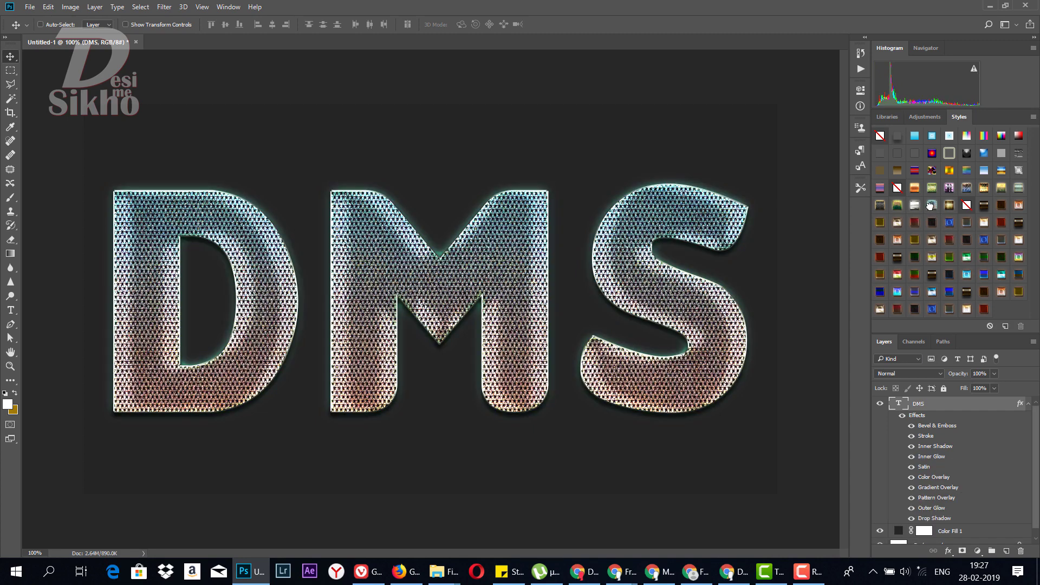